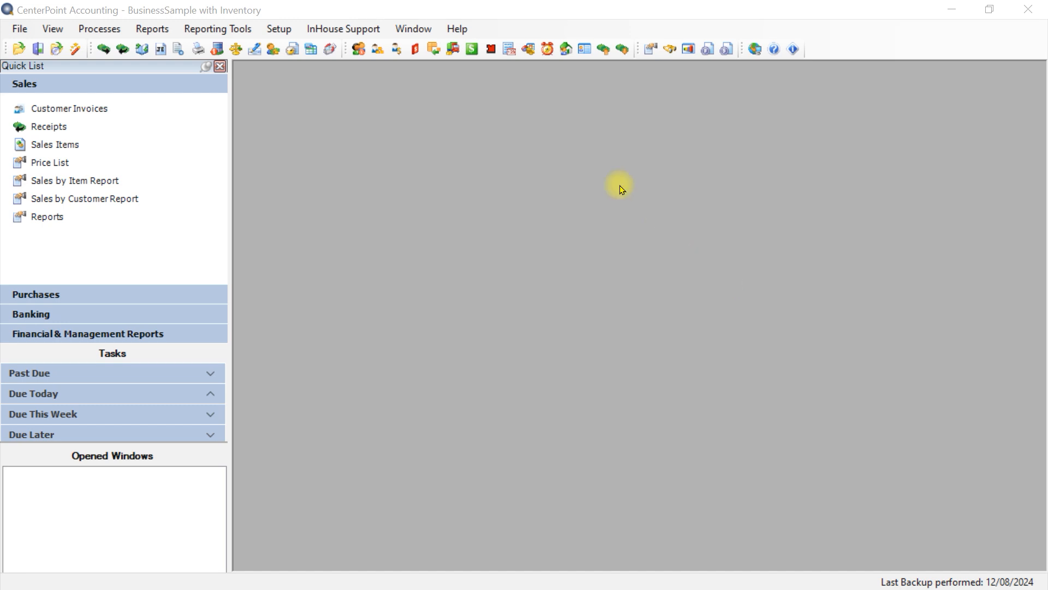
Set the database-level purchase order preferences to require approval (Yes) without requiring a selected vendor (No), and save them
{"action": "left_click", "coordinate": [16, 31]}
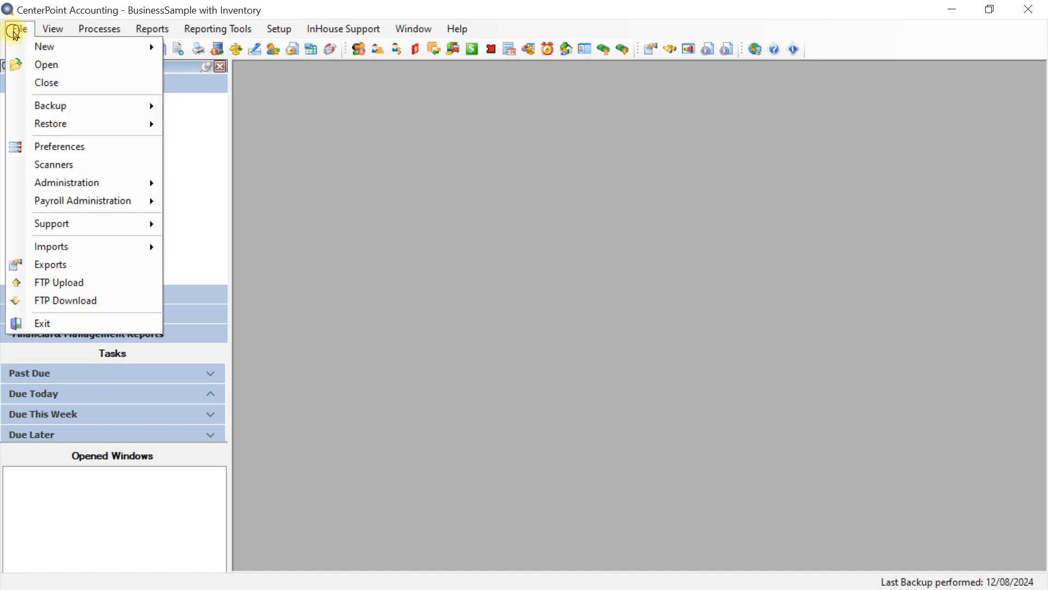
{"action": "left_click", "coordinate": [64, 144]}
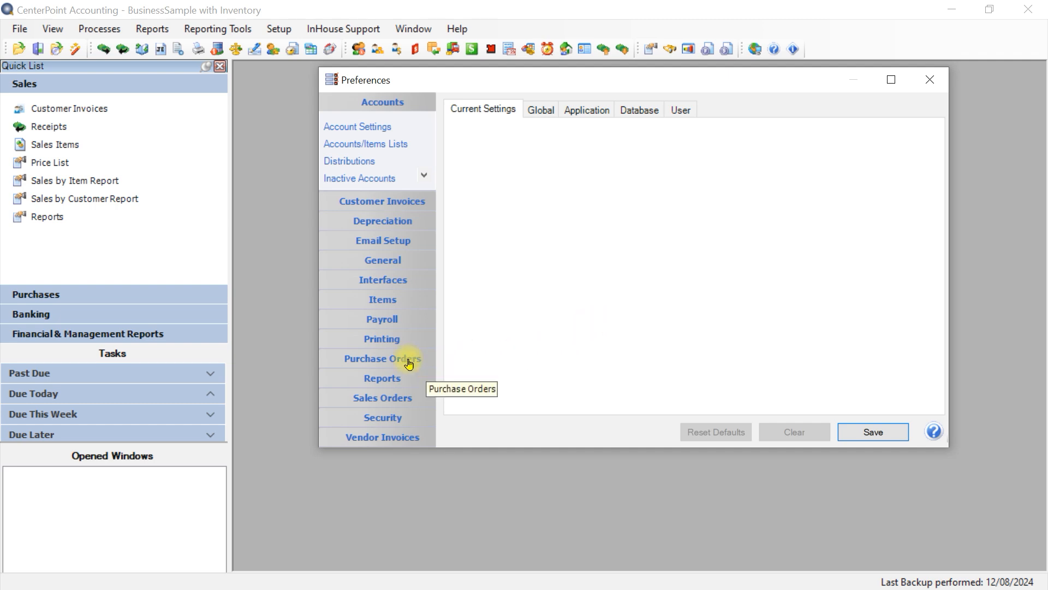
{"action": "left_click", "coordinate": [391, 360]}
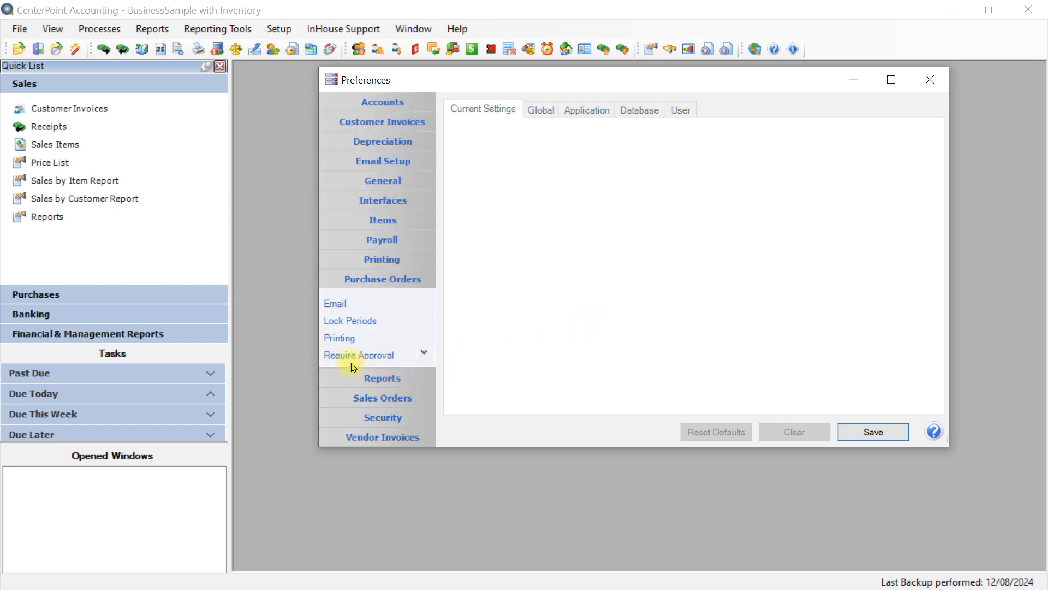
{"action": "left_click", "coordinate": [349, 356]}
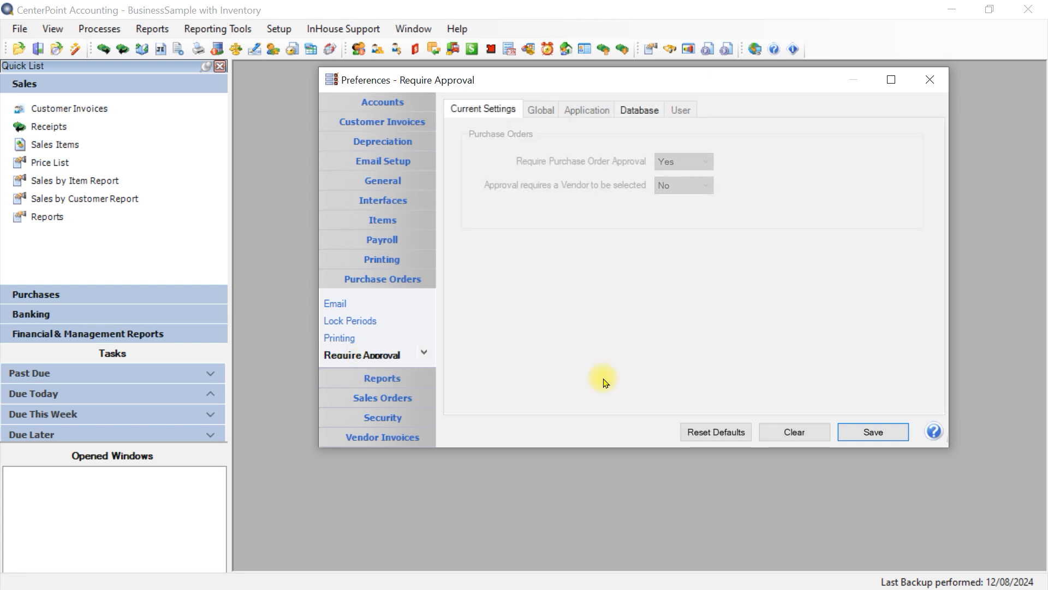
{"action": "left_click", "coordinate": [639, 108]}
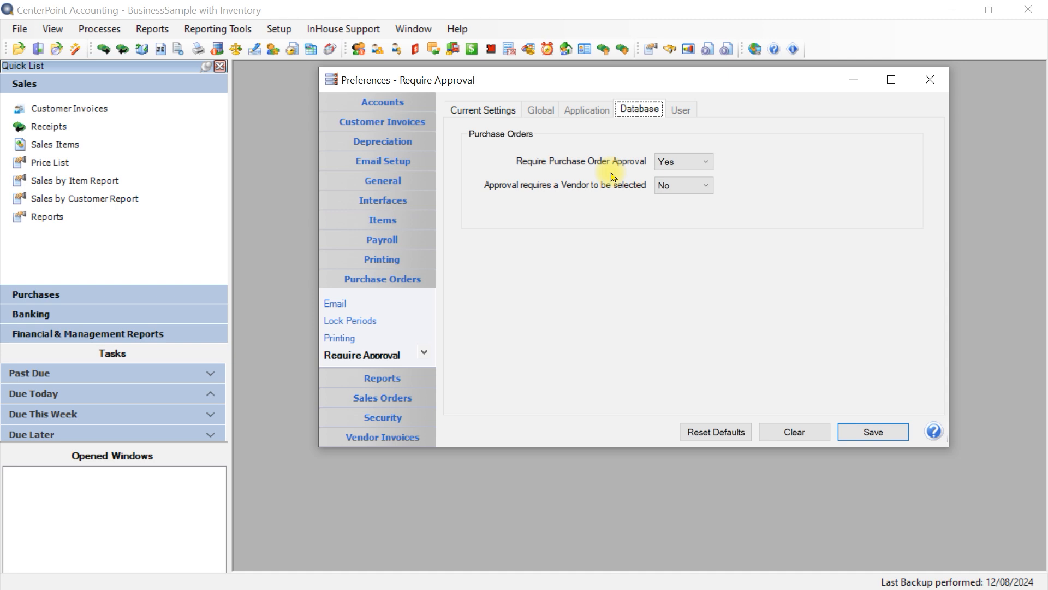
{"action": "left_click", "coordinate": [664, 162]}
{"action": "left_click", "coordinate": [669, 191]}
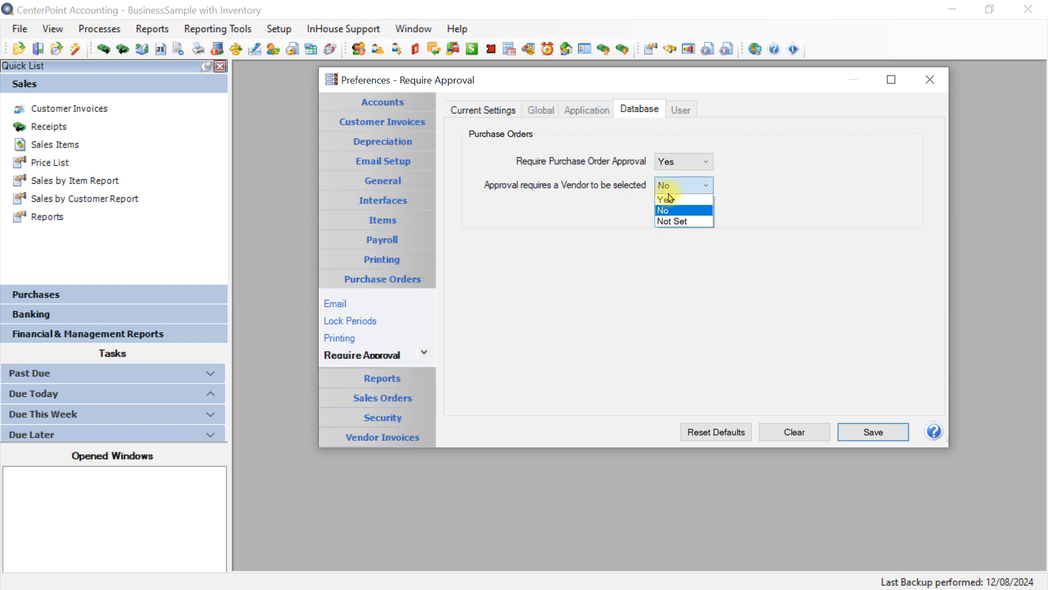
{"action": "left_click", "coordinate": [675, 210]}
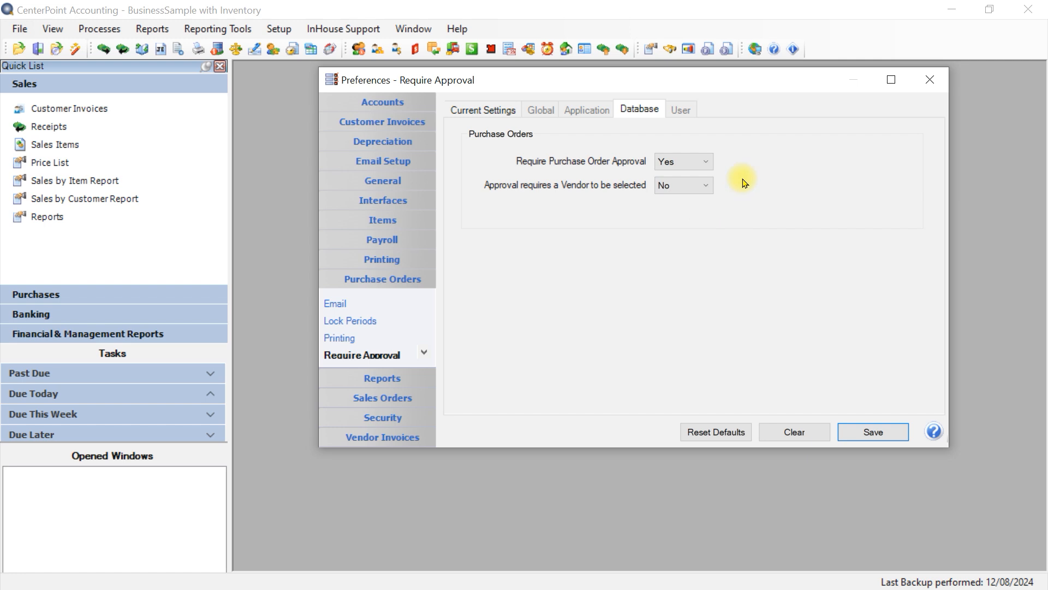
{"action": "left_click", "coordinate": [866, 429]}
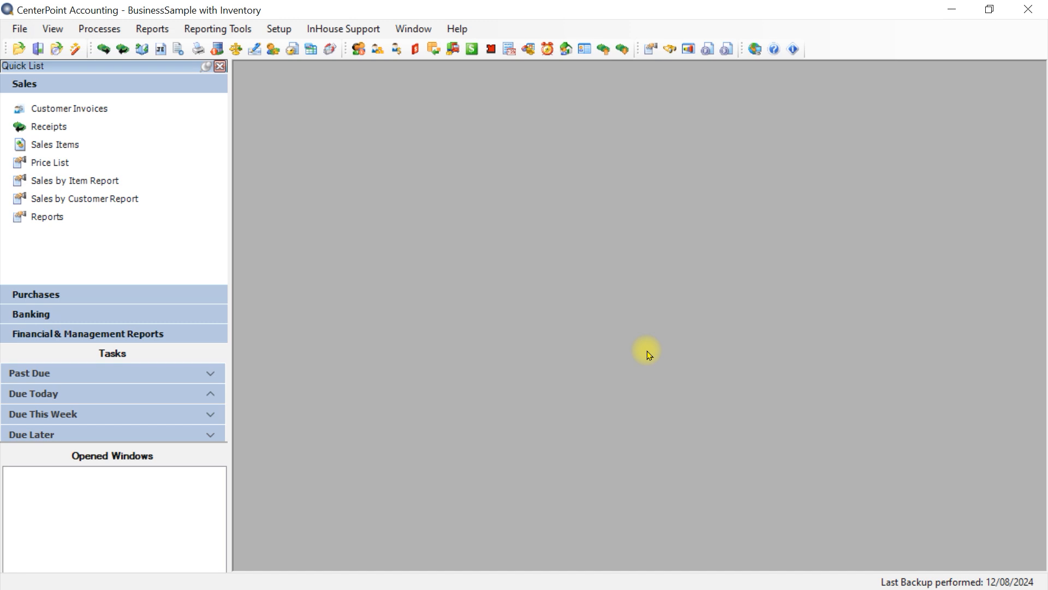
Mark the individual listed just above Minnesota Dept of Revenue in Names as an Employee, then save and close the list
{"action": "left_click", "coordinate": [278, 29]}
{"action": "mouse_move", "coordinate": [318, 107]}
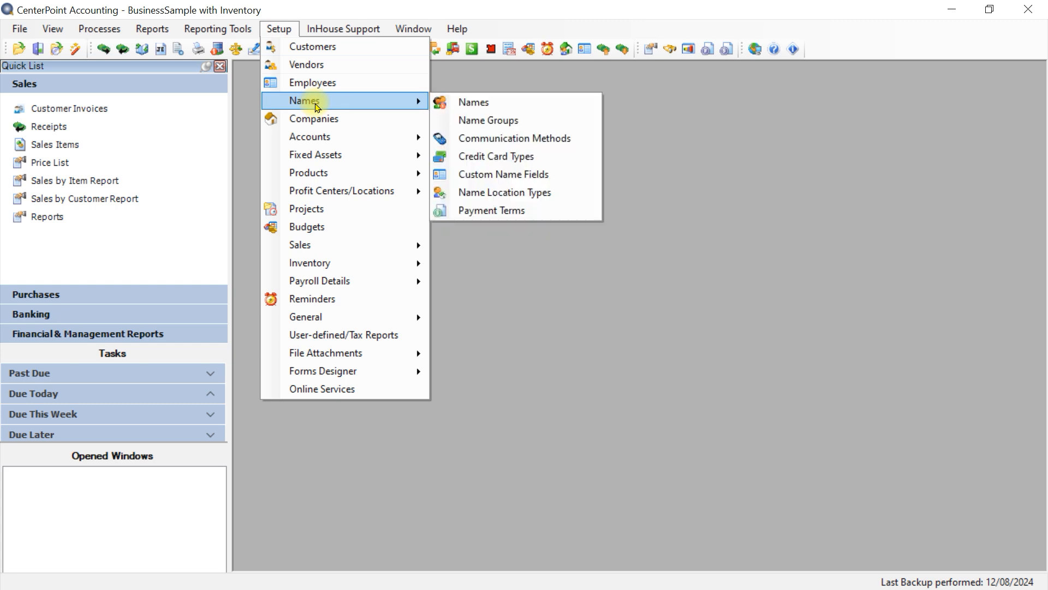
{"action": "left_click", "coordinate": [454, 103]}
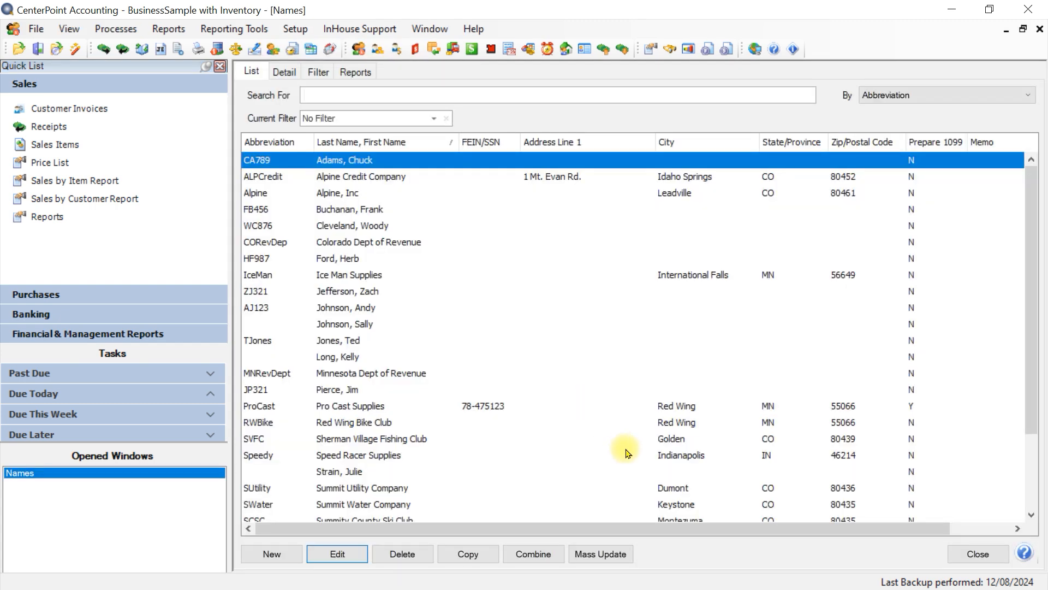
{"action": "left_click", "coordinate": [348, 360]}
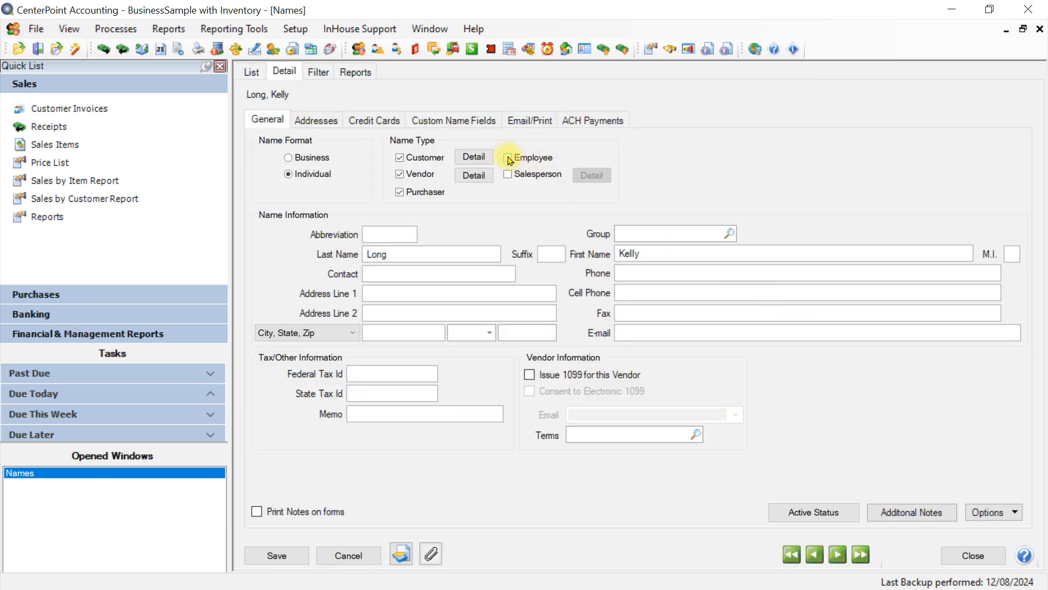
{"action": "left_click", "coordinate": [508, 159]}
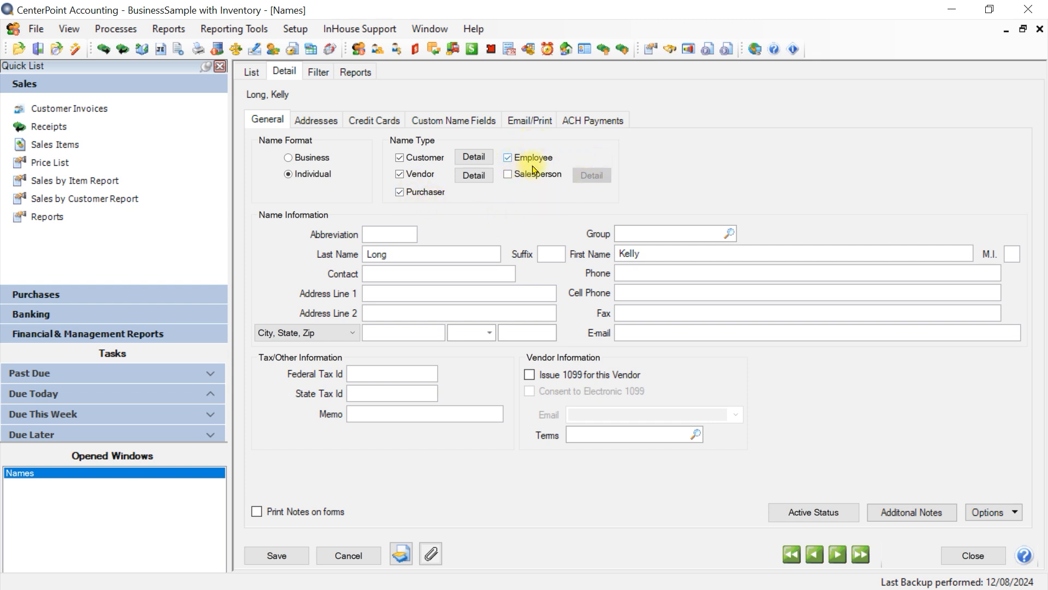
{"action": "left_click", "coordinate": [285, 557]}
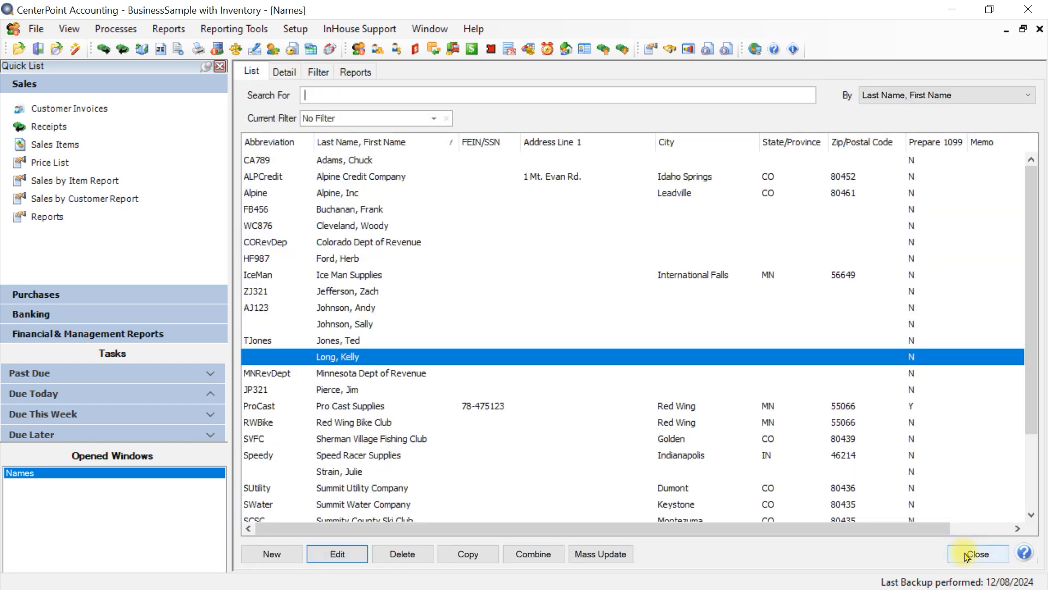
{"action": "left_click", "coordinate": [965, 561]}
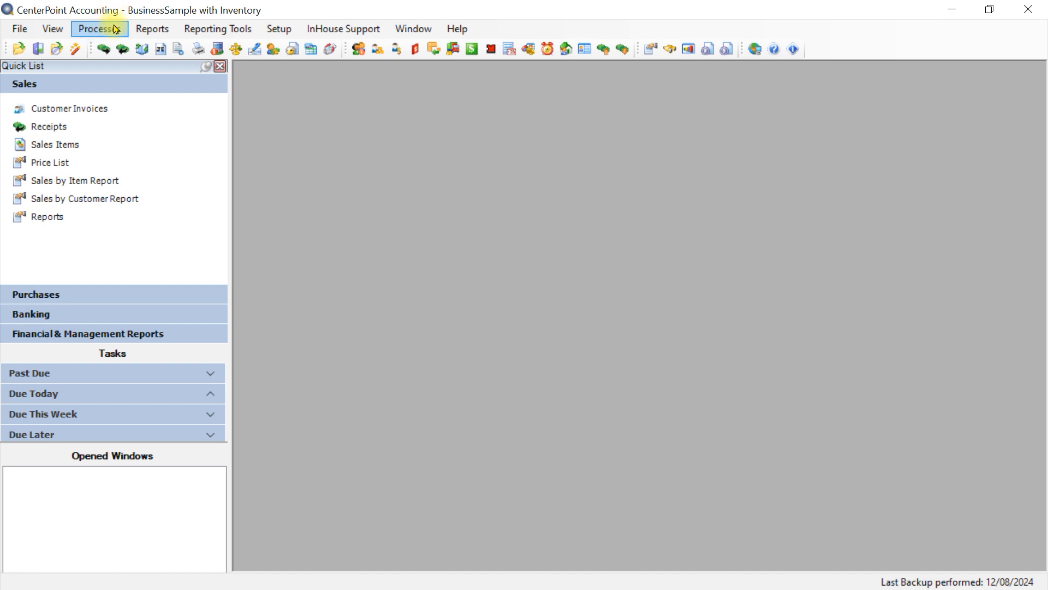
Open the Purchase Orders transaction report and review its additional selection items, keeping the default ones
{"action": "left_click", "coordinate": [152, 28]}
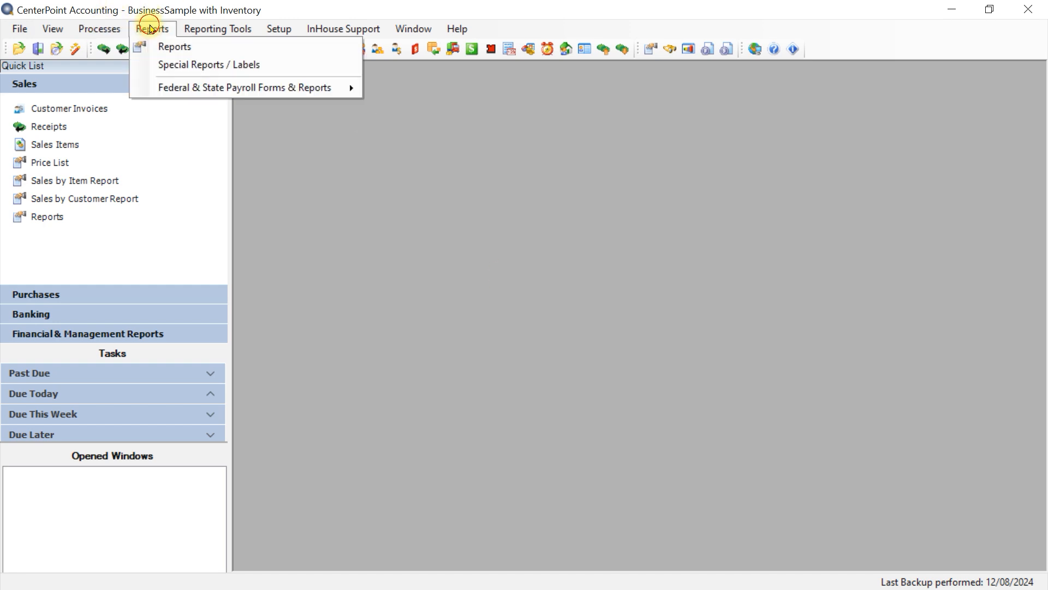
{"action": "left_click", "coordinate": [180, 48]}
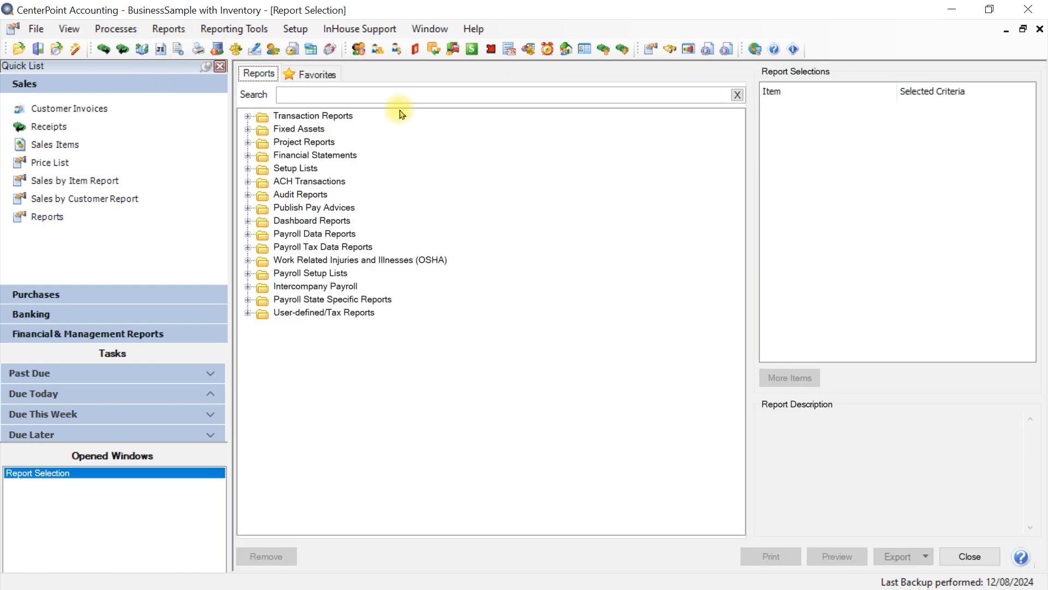
{"action": "left_click", "coordinate": [247, 118]}
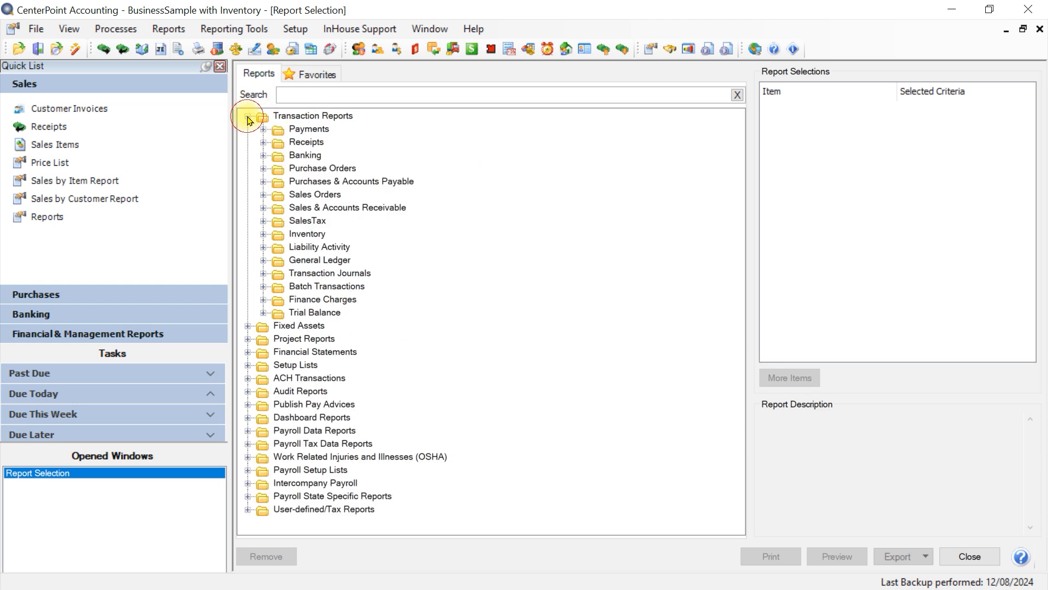
{"action": "left_click", "coordinate": [263, 168]}
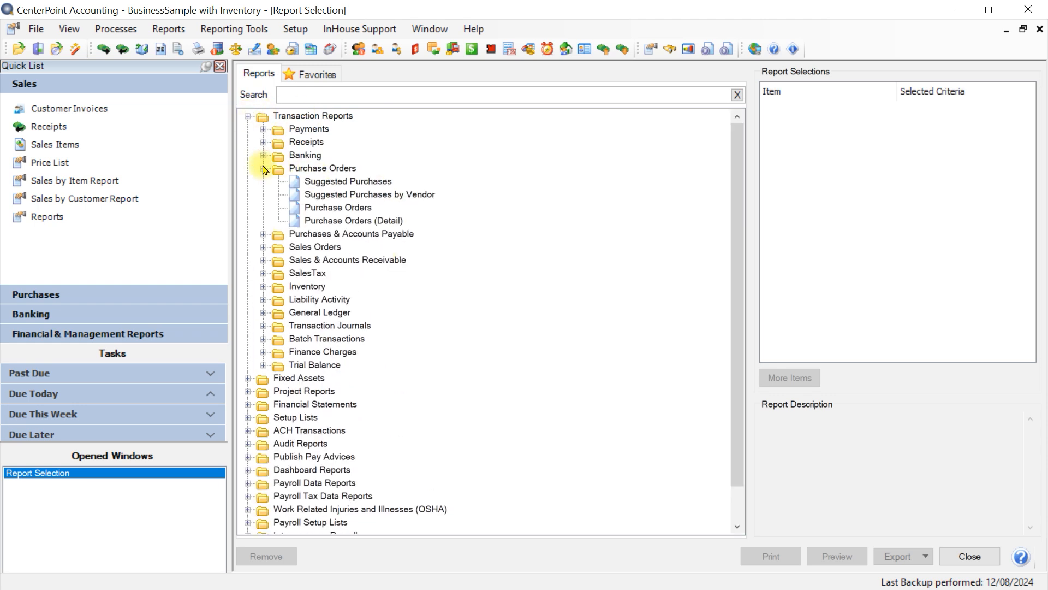
{"action": "left_click", "coordinate": [341, 210]}
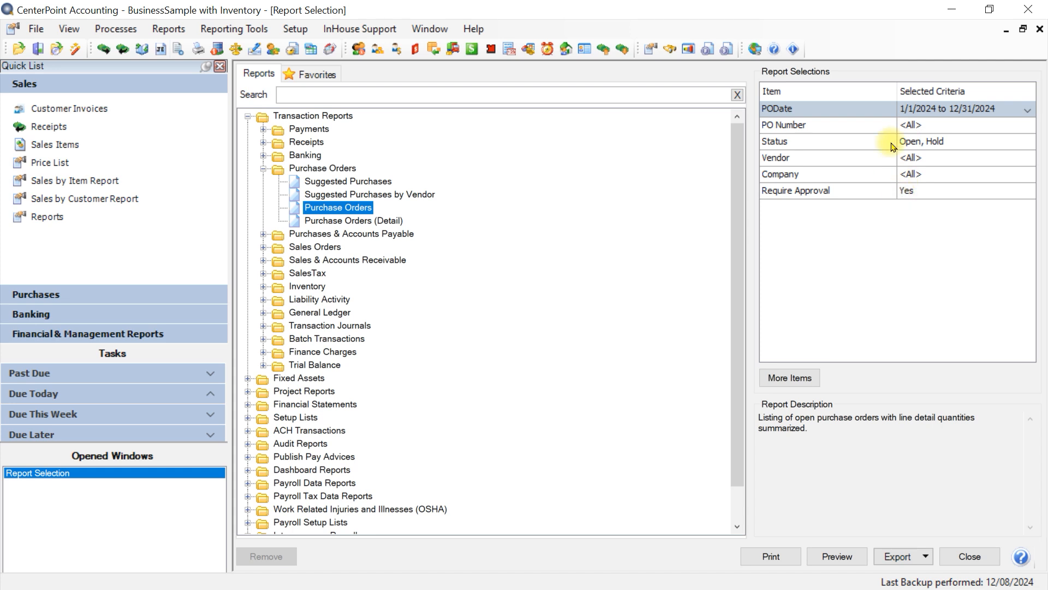
{"action": "left_click", "coordinate": [784, 378]}
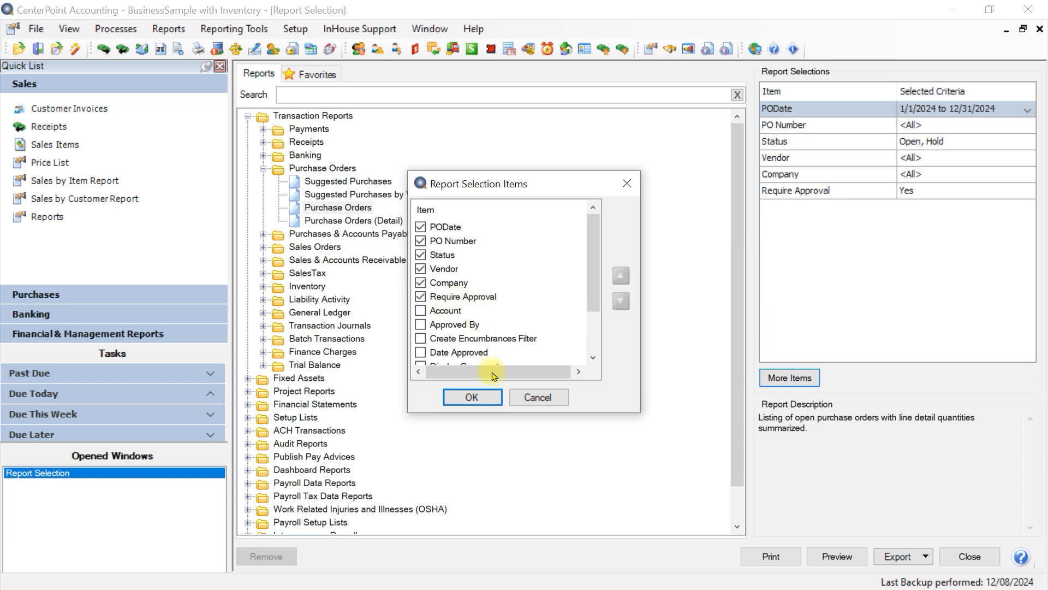
{"action": "left_click", "coordinate": [462, 398]}
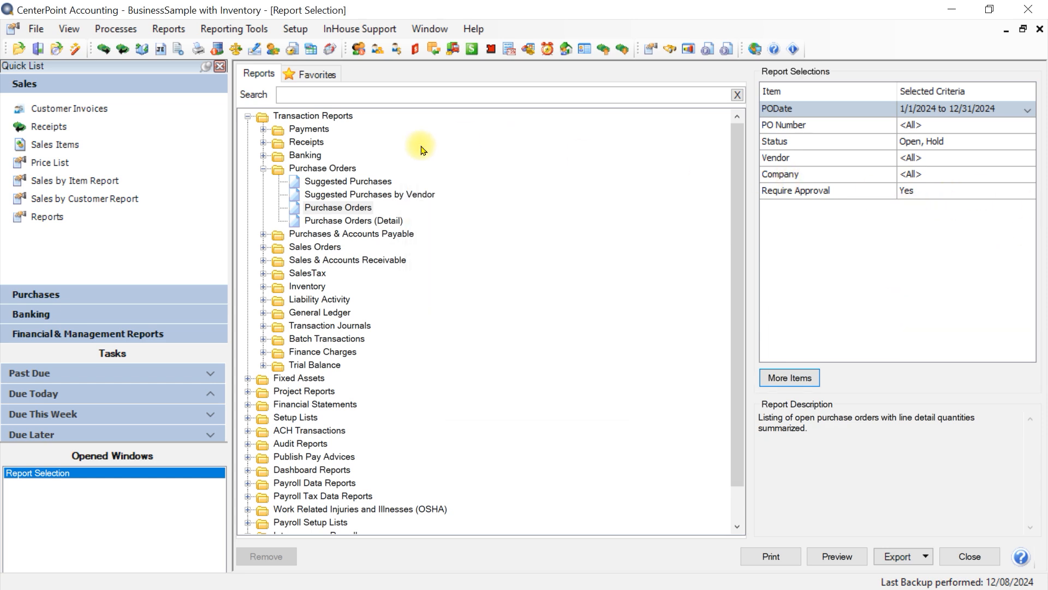
Preview the Purchase Orders report for orders requiring approval, then close the preview and the report selection
{"action": "left_click", "coordinate": [362, 209]}
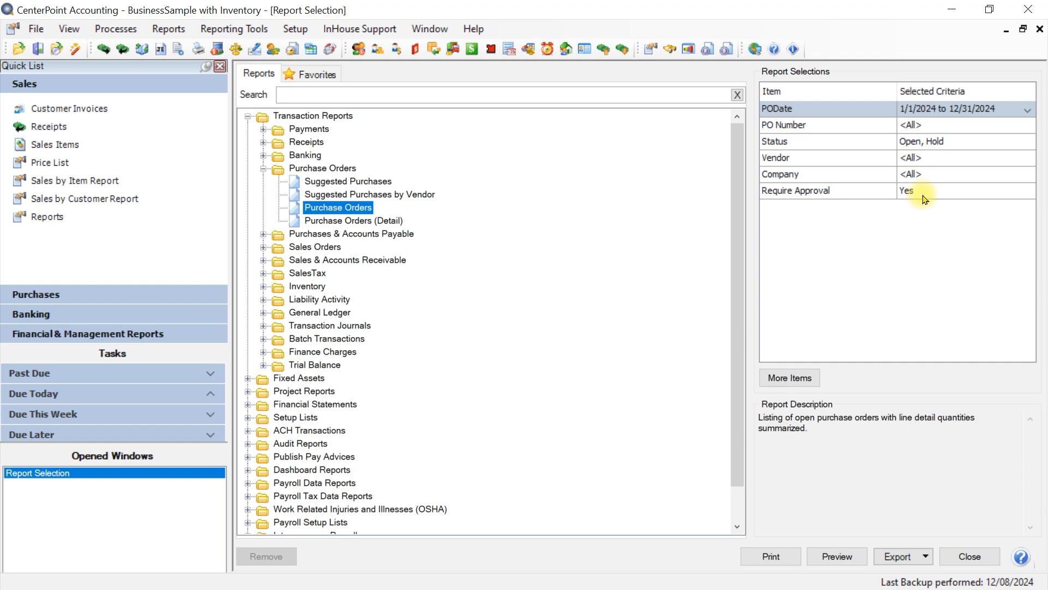
{"action": "left_click", "coordinate": [833, 556]}
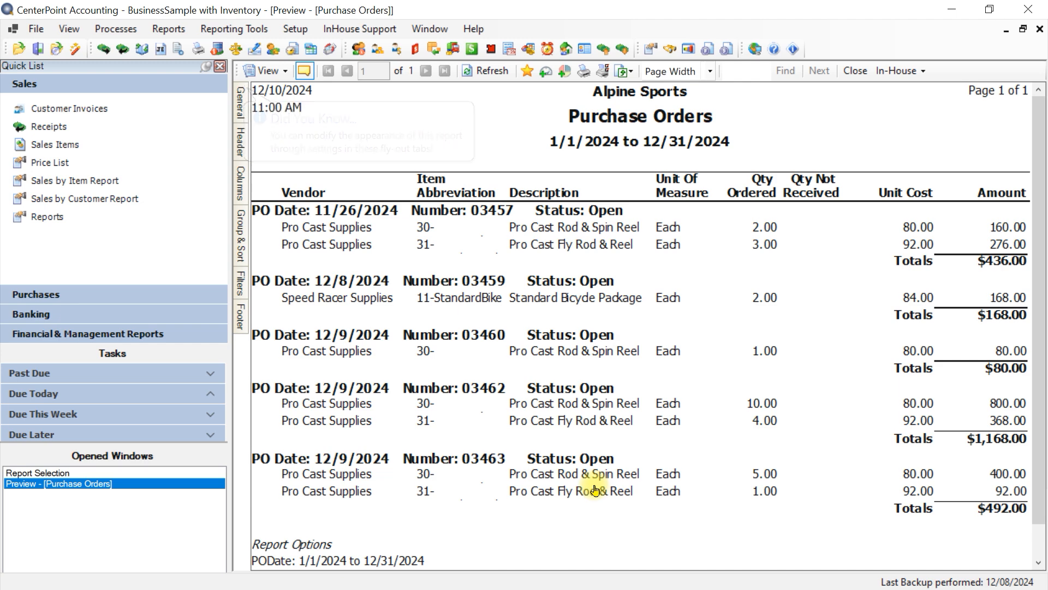
{"action": "left_click", "coordinate": [852, 73]}
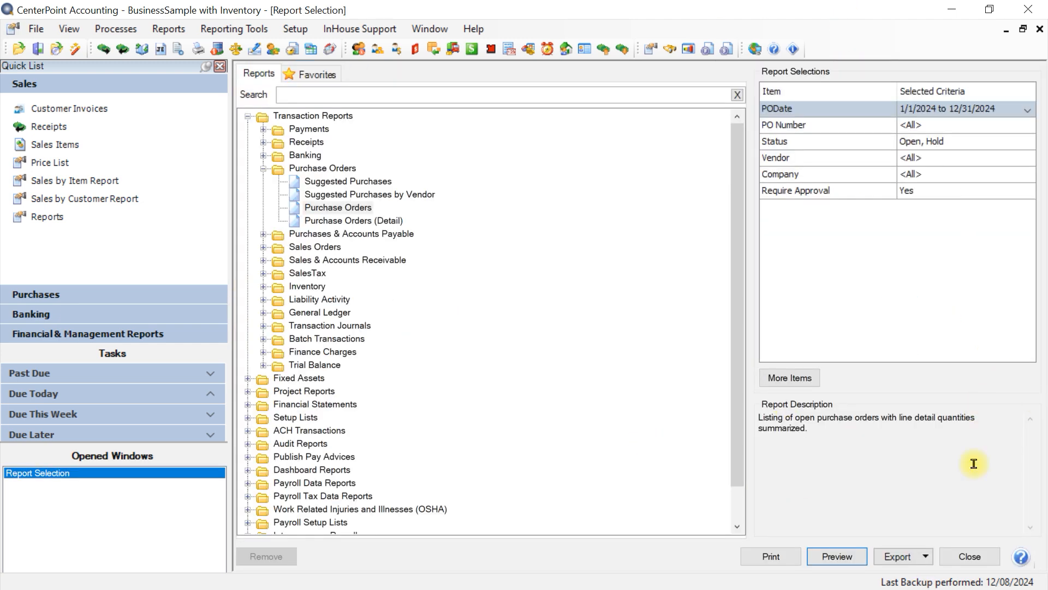
{"action": "left_click", "coordinate": [969, 556]}
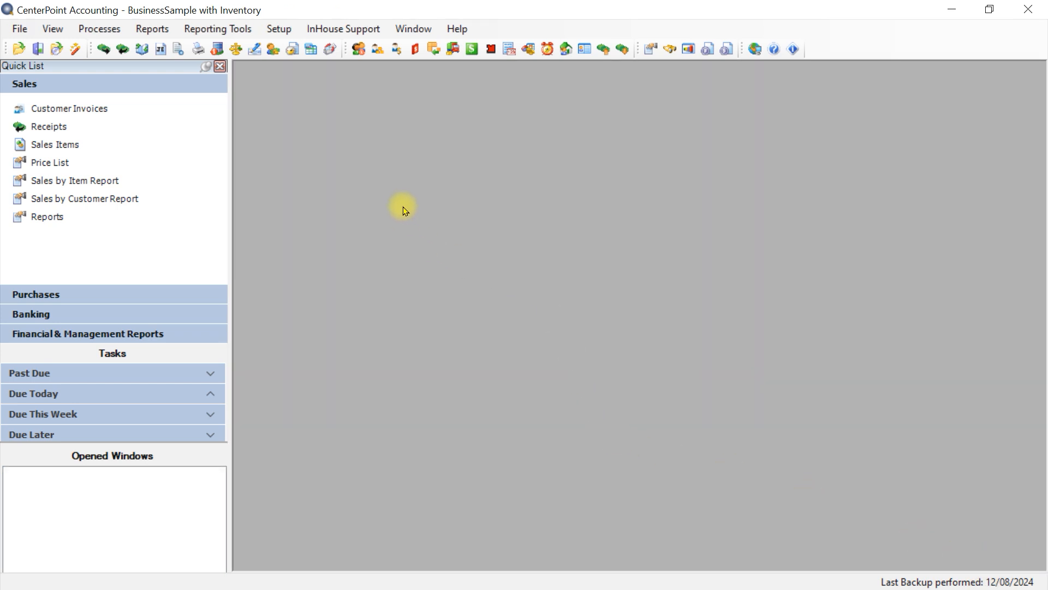
Open purchase order approval, choose the last listed employee as the approver, and accept the filter with every criterion at All
{"action": "left_click", "coordinate": [89, 34]}
{"action": "mouse_move", "coordinate": [109, 47]}
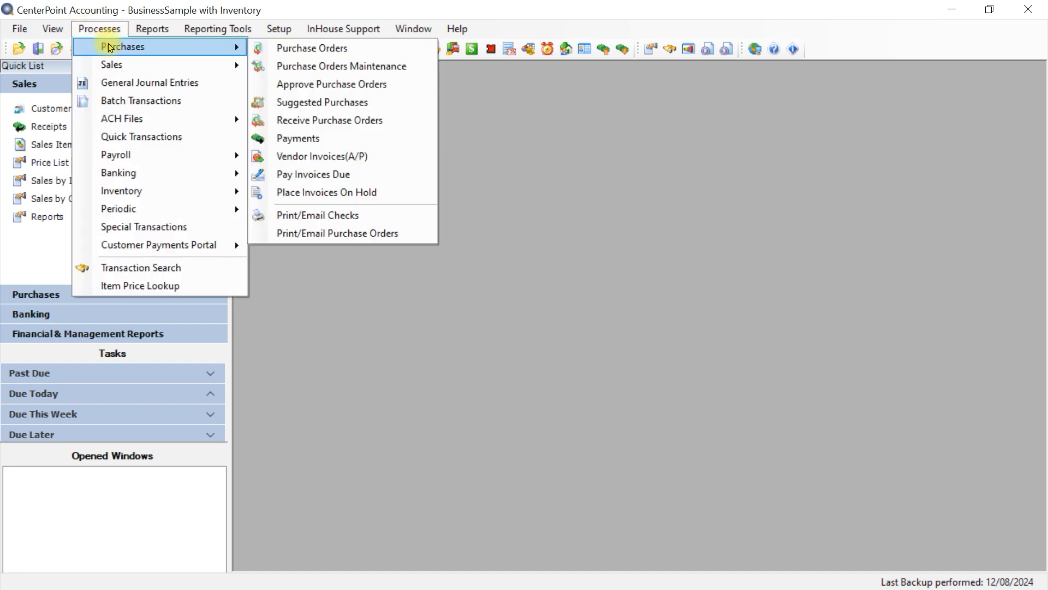
{"action": "left_click", "coordinate": [289, 85]}
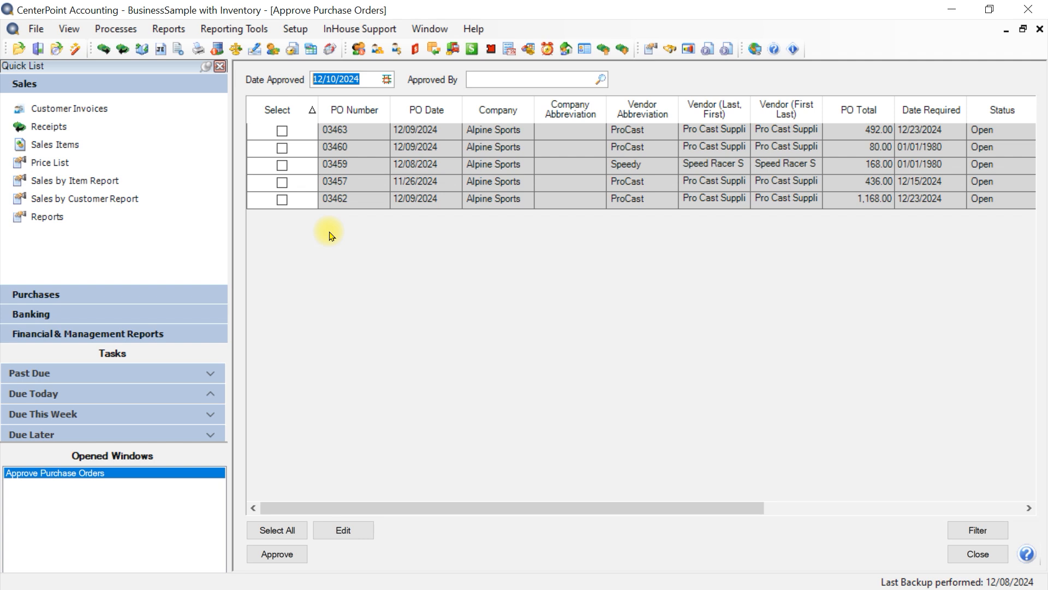
{"action": "left_click", "coordinate": [600, 79]}
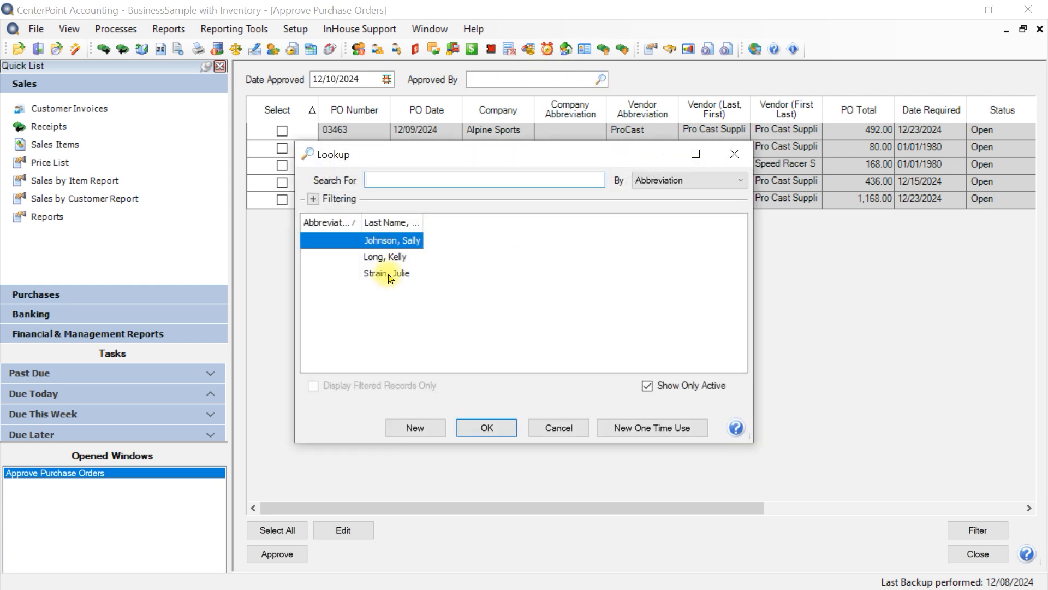
{"action": "left_click", "coordinate": [391, 279]}
{"action": "left_click", "coordinate": [480, 427]}
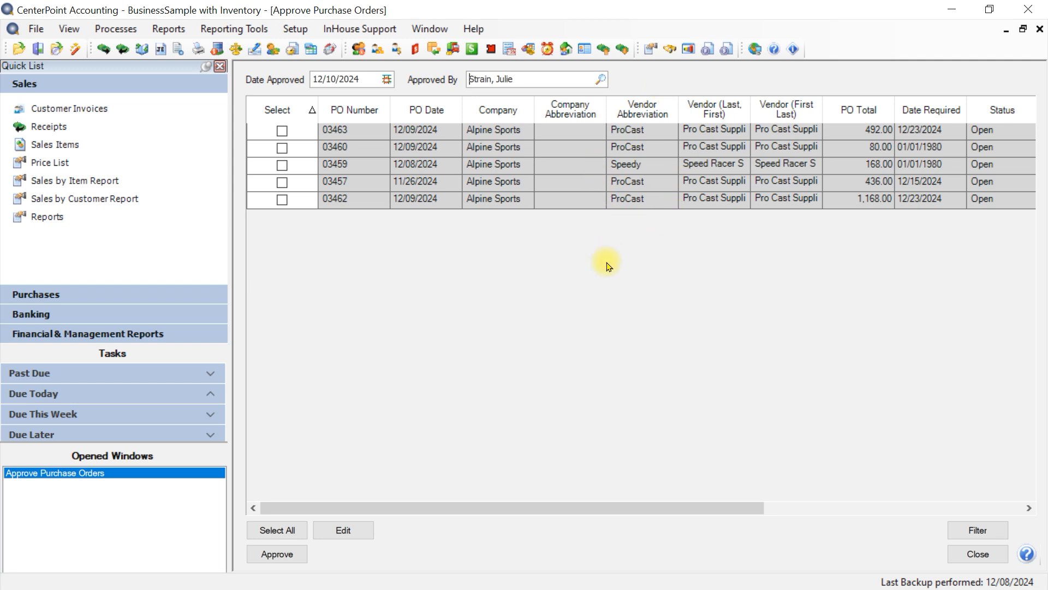
{"action": "left_click", "coordinate": [981, 535]}
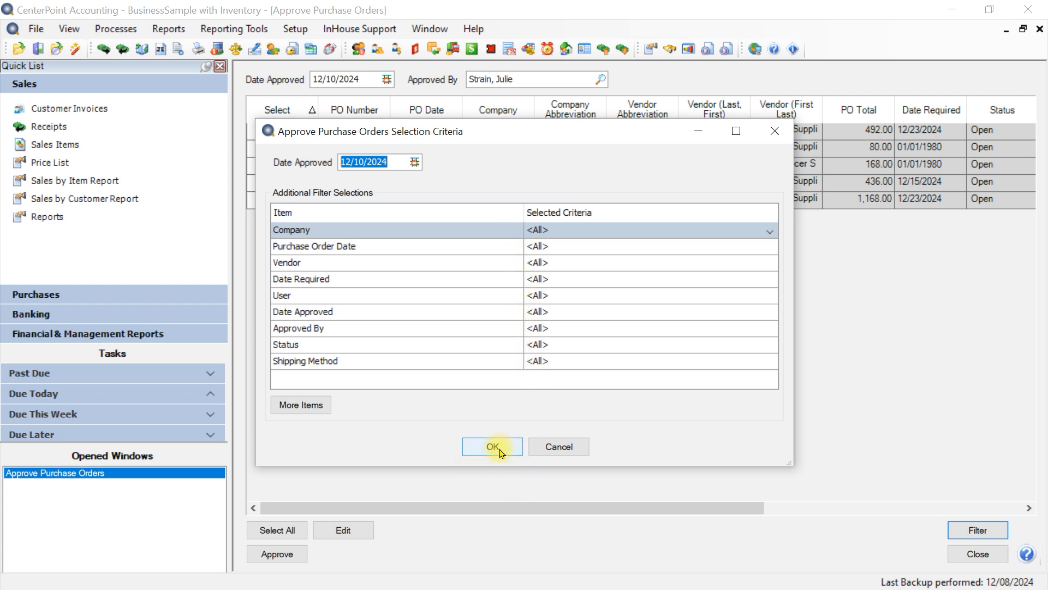
{"action": "left_click", "coordinate": [469, 446]}
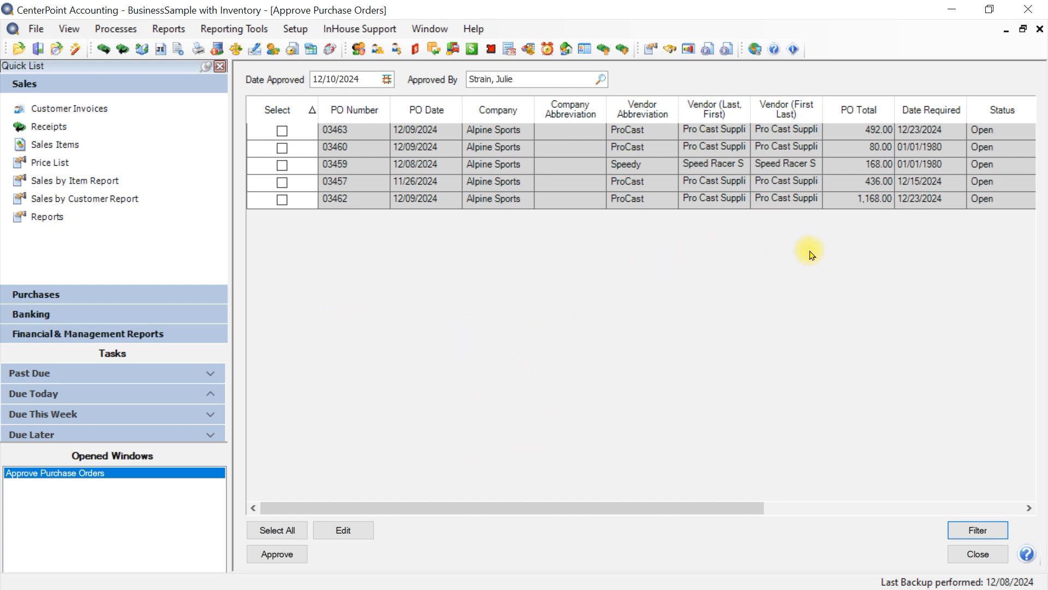
Select the Pro Cast Supplies purchase order totalling 492.00 for approval and open it to review its details
{"action": "left_click", "coordinate": [280, 133]}
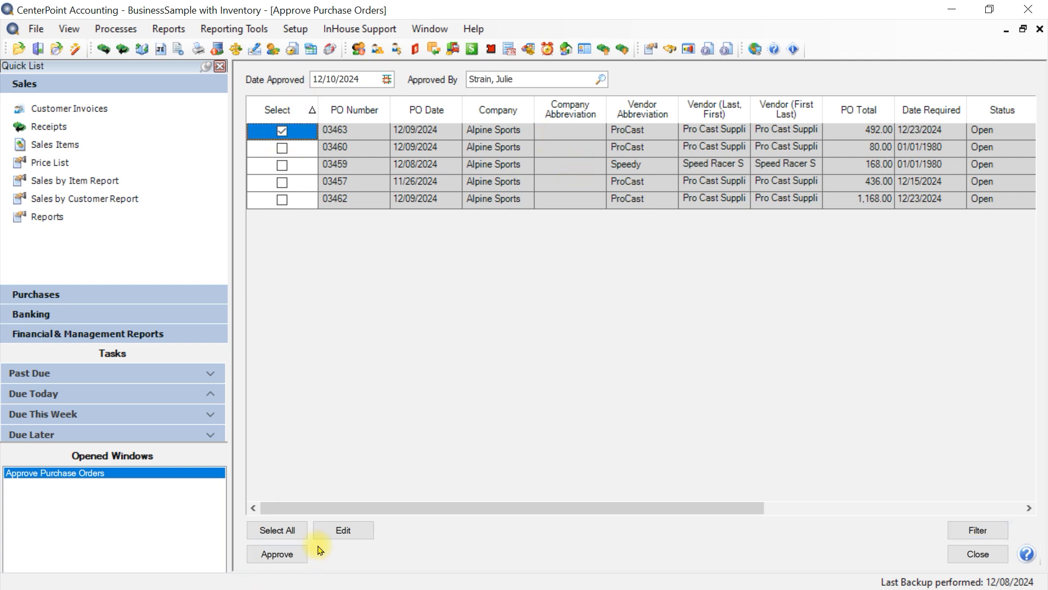
{"action": "left_click", "coordinate": [342, 530]}
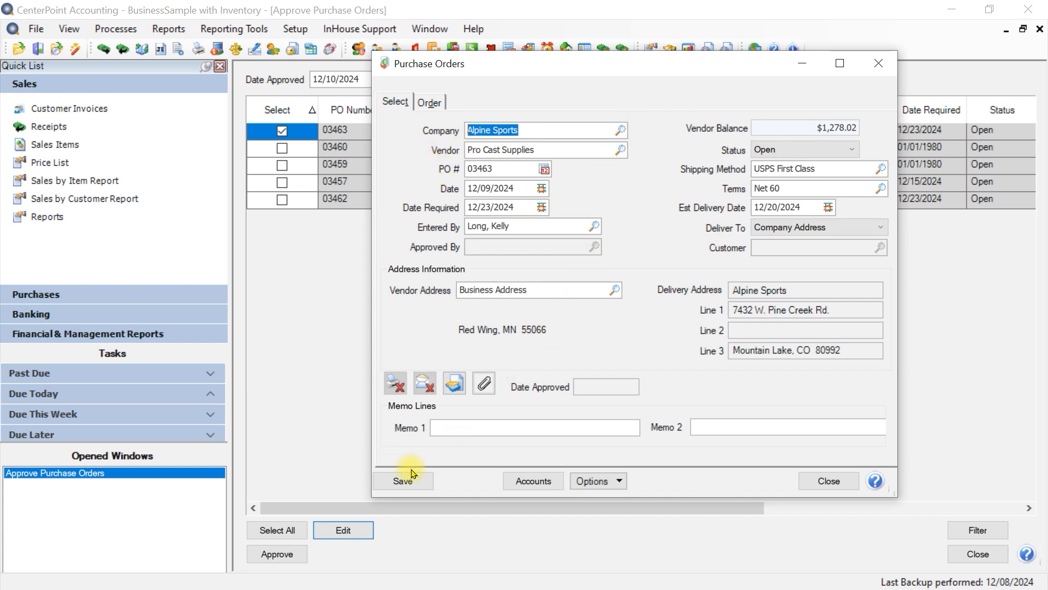
{"action": "left_click", "coordinate": [828, 482]}
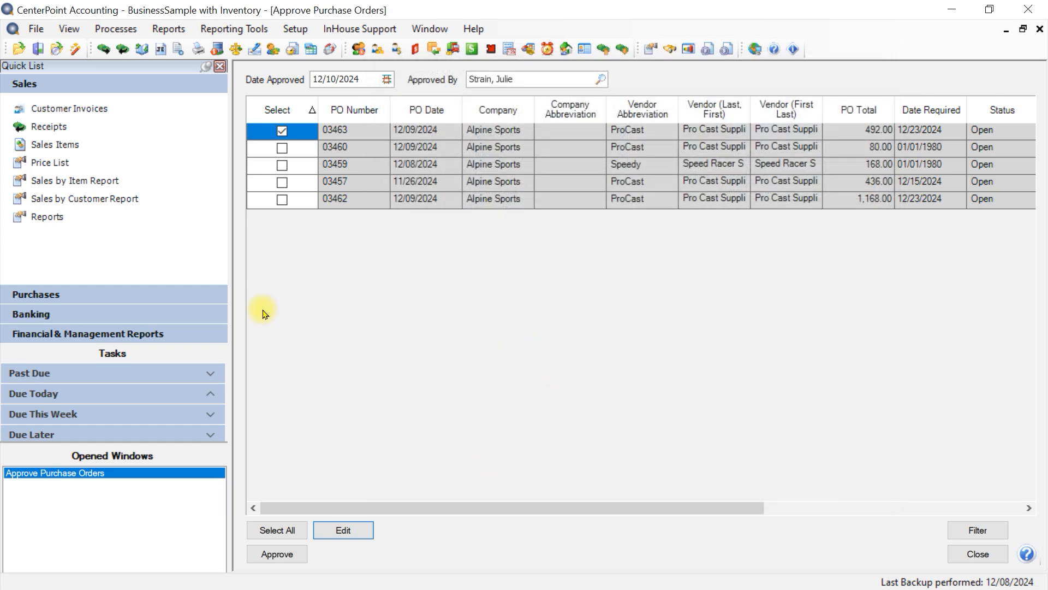
Add the Pro Cast Supplies orders totalling 80.00 and 1,168.00 to the selection, approve the selected orders, and close the approval window
{"action": "left_click", "coordinate": [283, 147]}
{"action": "left_click", "coordinate": [282, 200]}
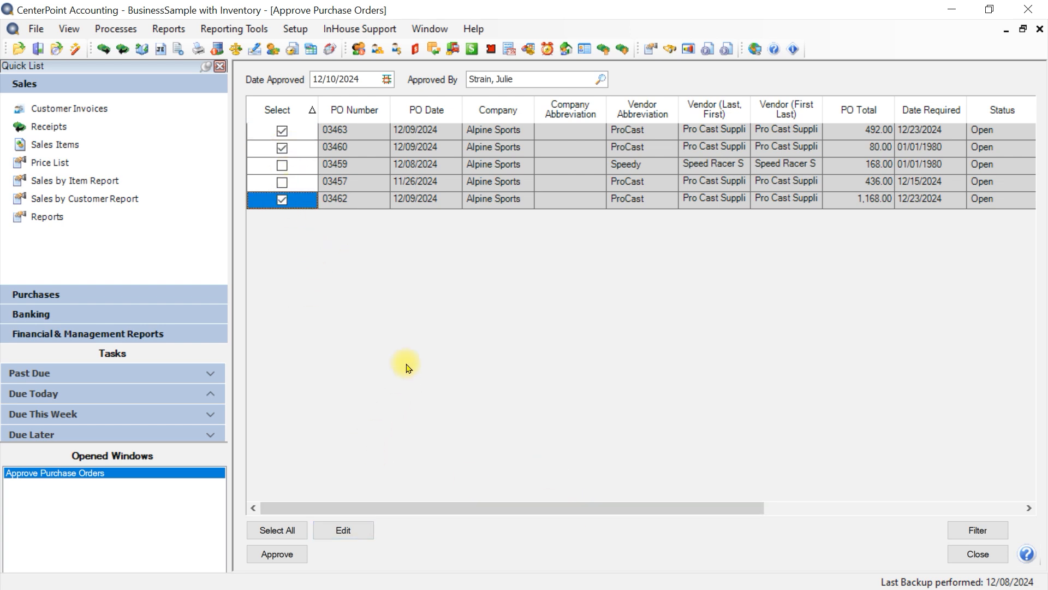
{"action": "left_click", "coordinate": [277, 554]}
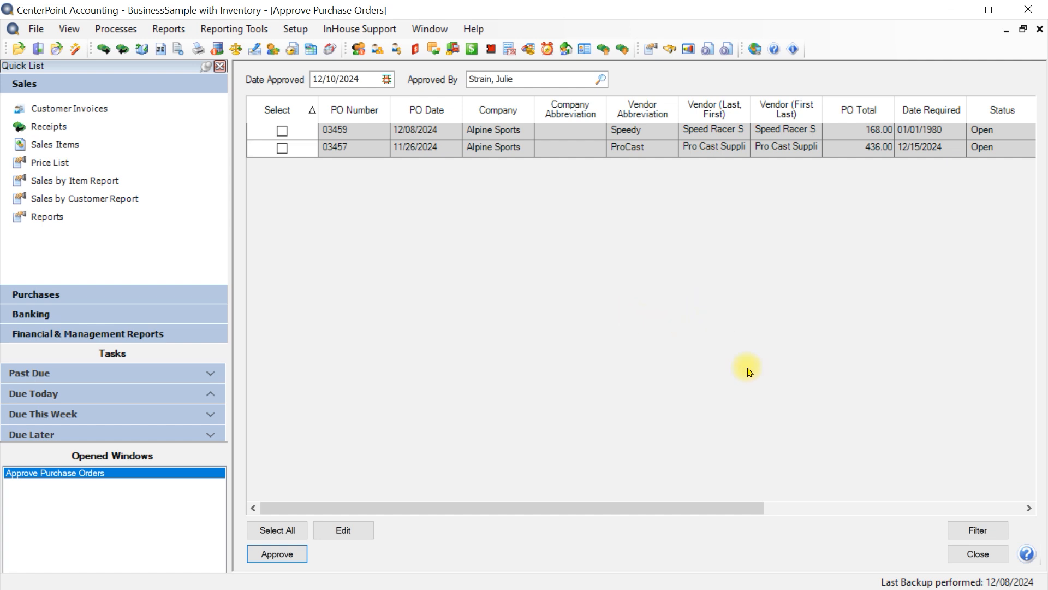
{"action": "left_click", "coordinate": [970, 554]}
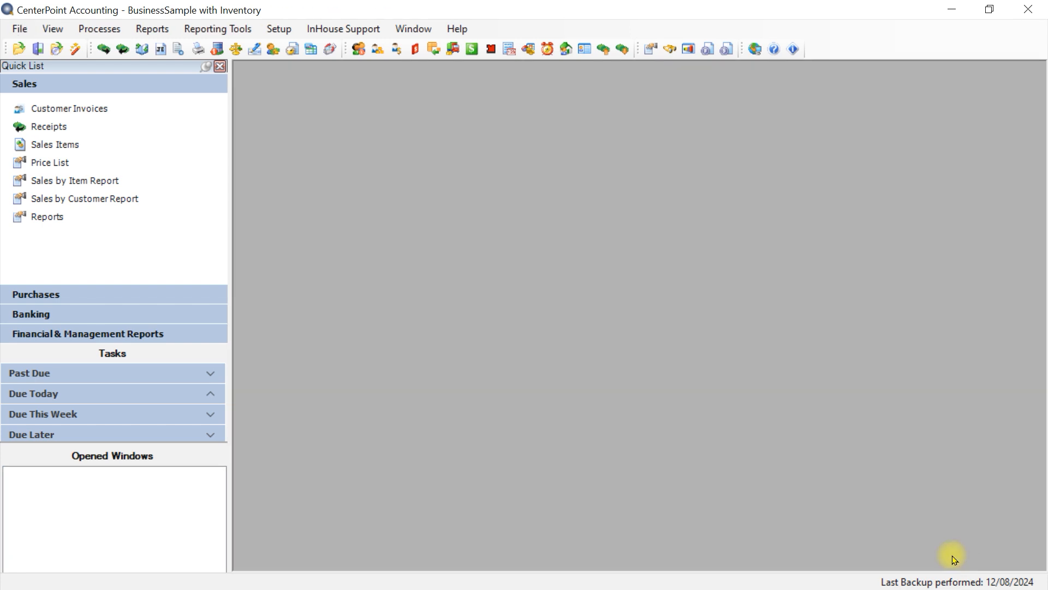